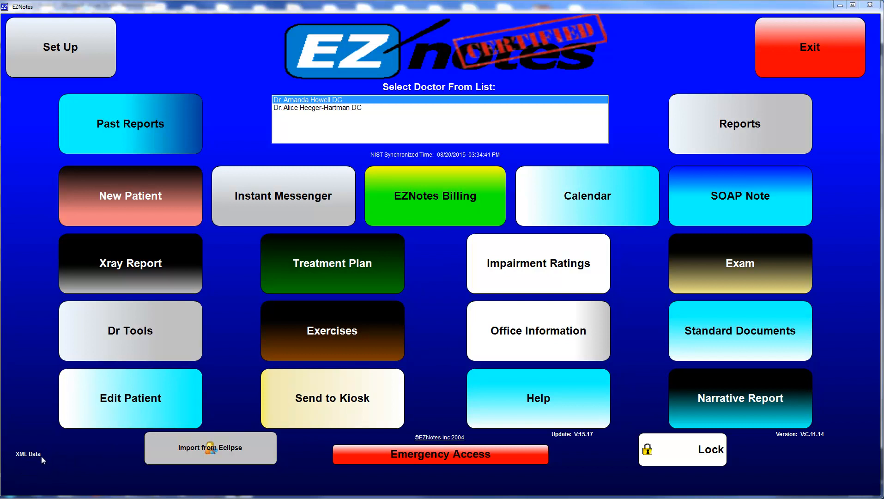
# Open the general setup settings, entering the password.
pyautogui.click(434, 336)
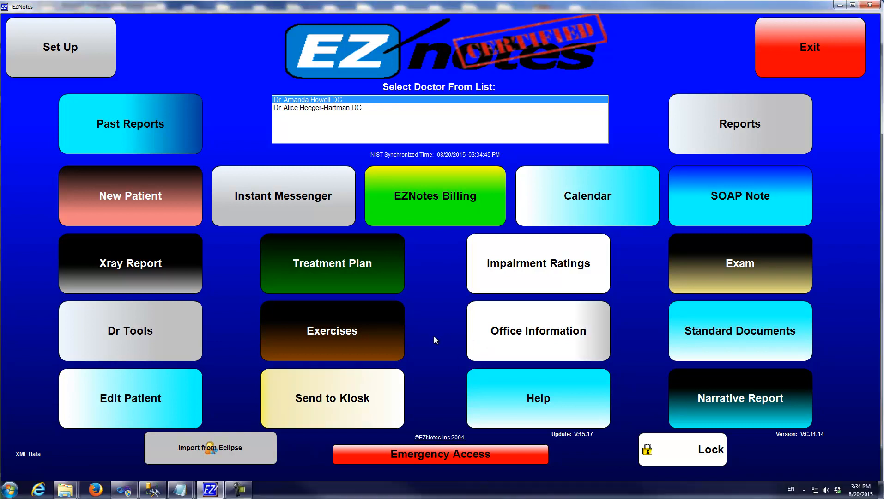
pyautogui.click(86, 51)
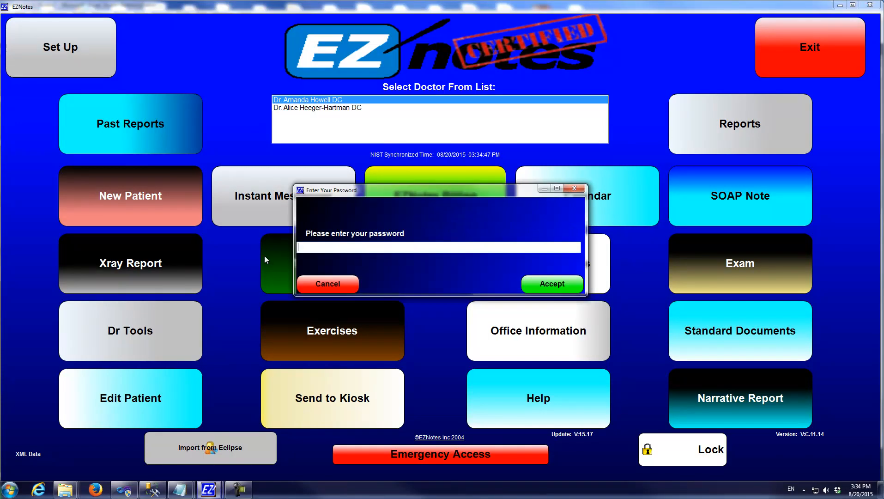
pyautogui.write('*')
pyautogui.click(545, 283)
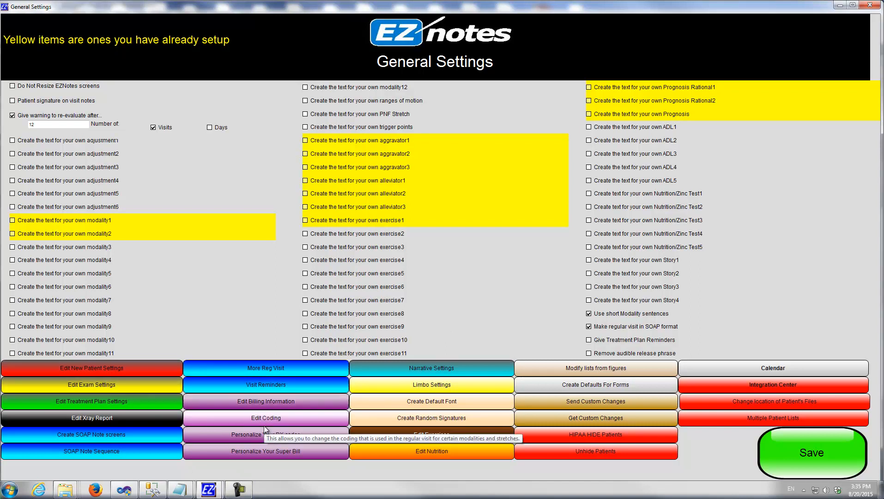
# Open the ICD9-to-ICD10 conversion from the additional customization settings and calculate all ICD9 codes that have been used.
pyautogui.click(266, 368)
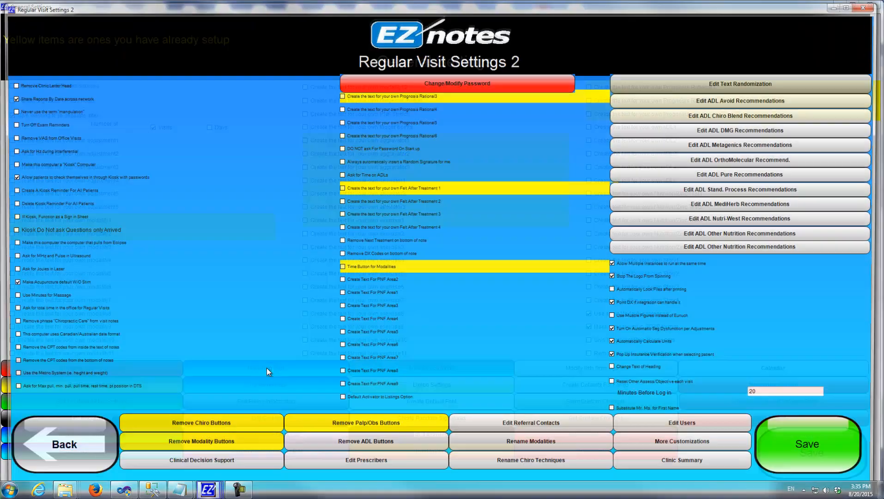
pyautogui.click(678, 445)
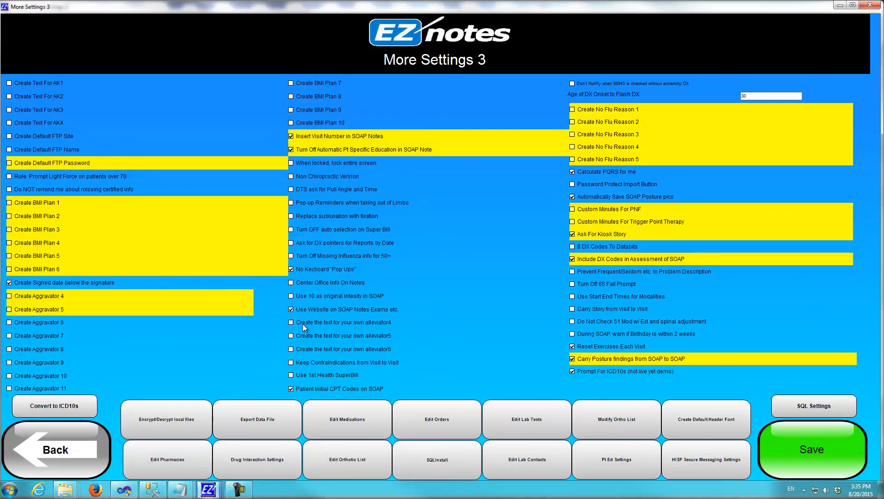
pyautogui.click(61, 406)
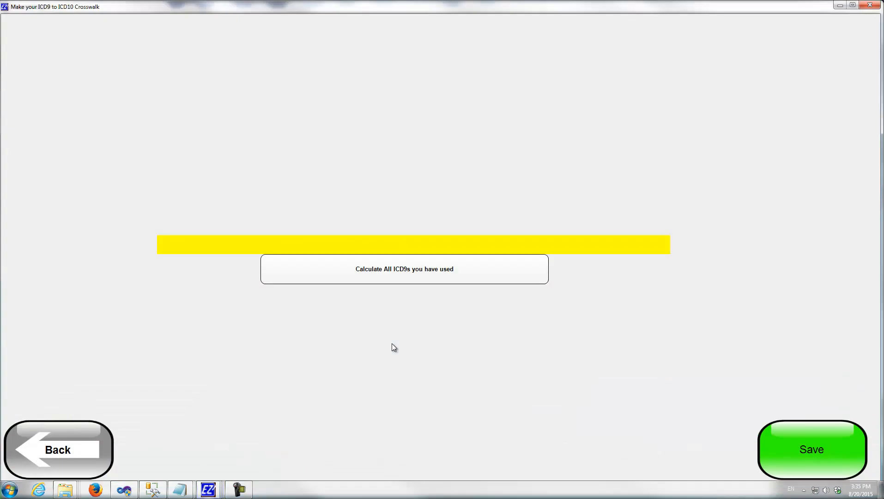
pyautogui.click(379, 273)
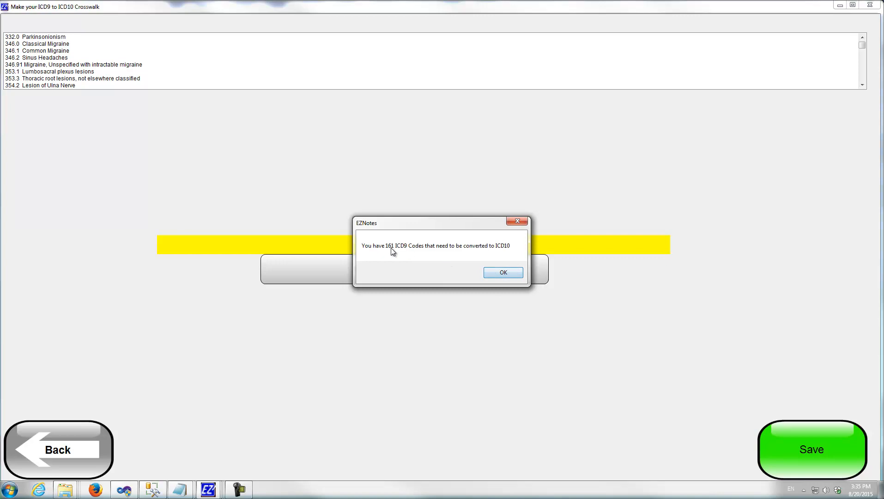
pyautogui.click(494, 272)
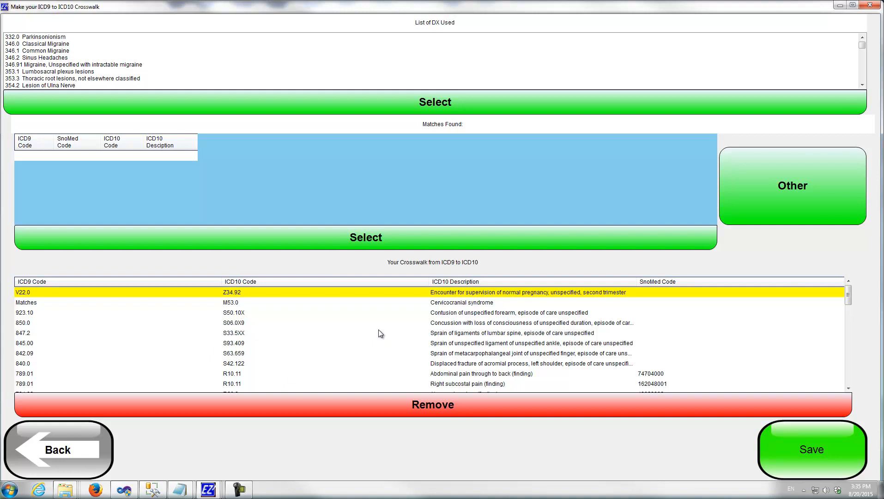
# Load the ICD10 matches for 354.2 Lesion of Ulna Nerve and look through the suggested ulnar nerve descriptions.
pyautogui.click(163, 85)
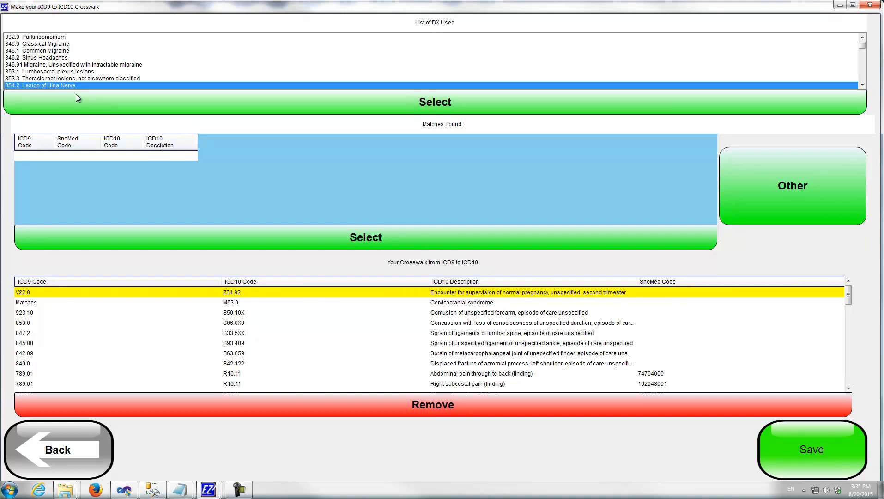
pyautogui.click(101, 105)
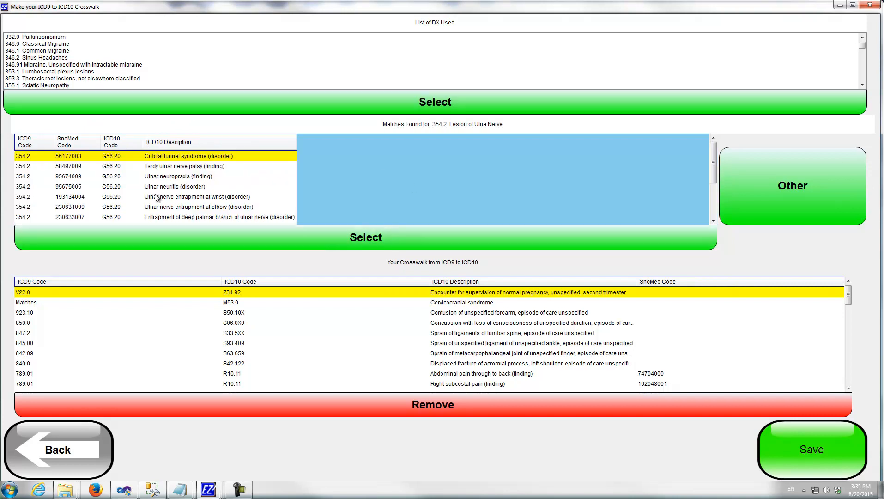
pyautogui.click(163, 177)
pyautogui.click(169, 198)
pyautogui.click(170, 208)
pyautogui.click(172, 216)
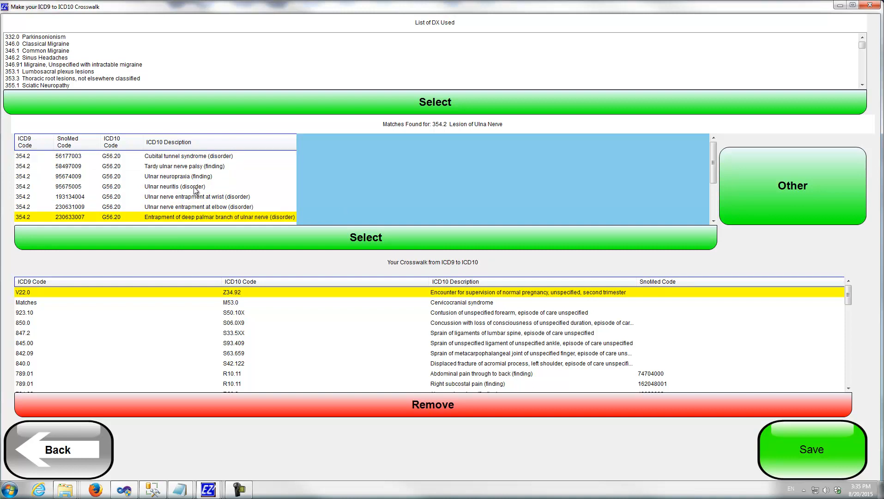
# Search all ICD10 codes for "ulna" and choose S64.00XA, injury of ulnar nerve at wrist and hand level, for 354.2.
pyautogui.click(778, 199)
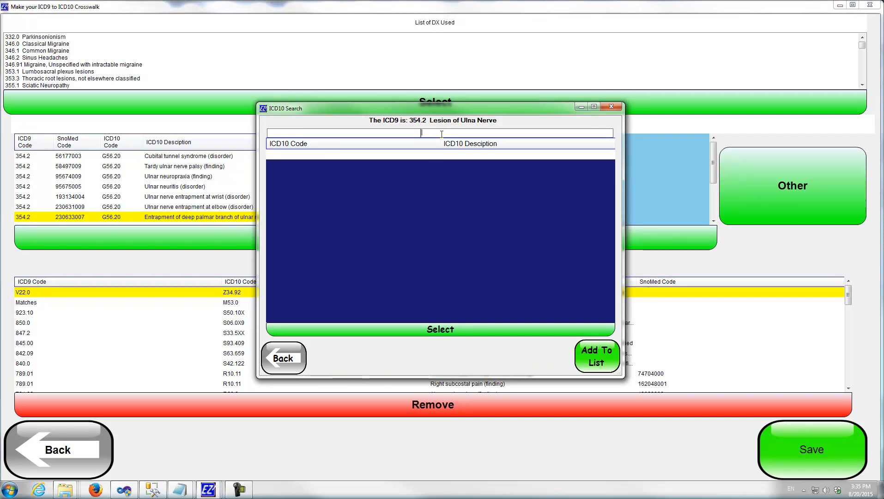
pyautogui.write('u')
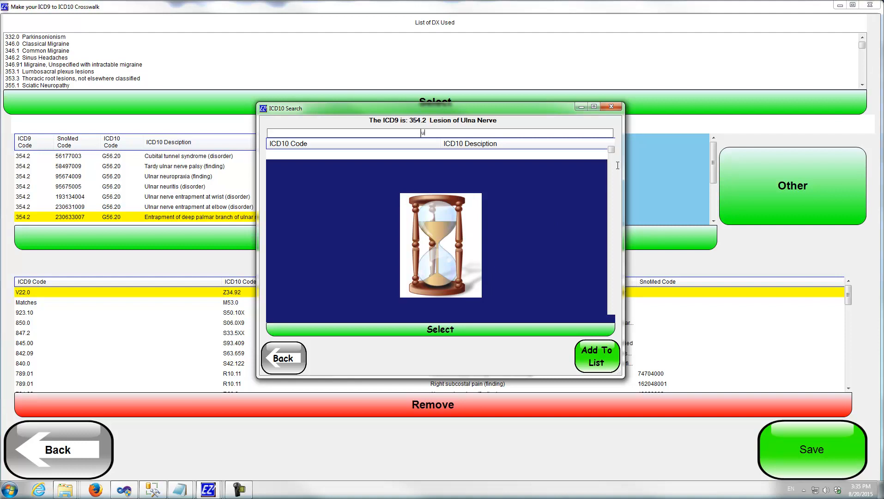
pyautogui.write('na')
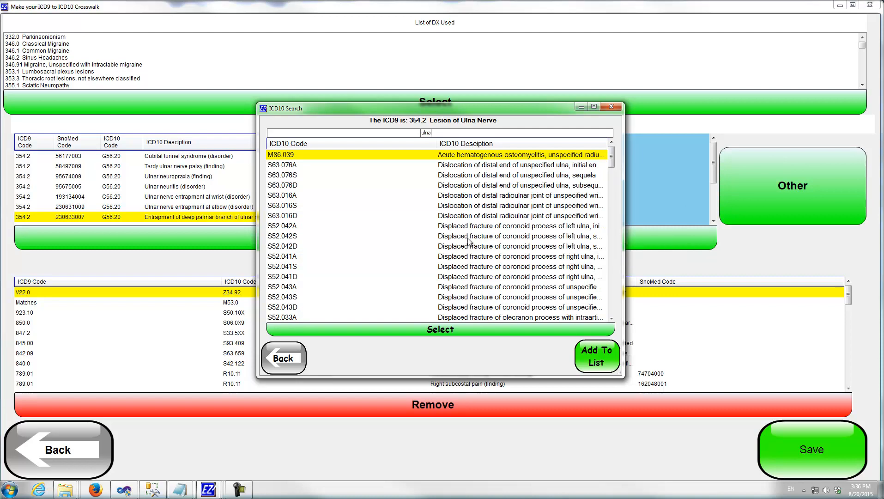
pyautogui.click(523, 178)
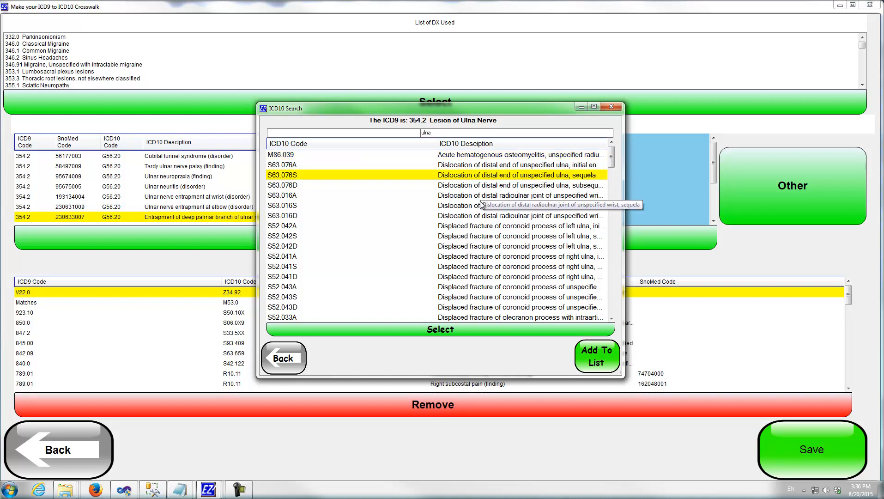
pyautogui.moveTo(611, 159); pyautogui.dragTo(609, 204)
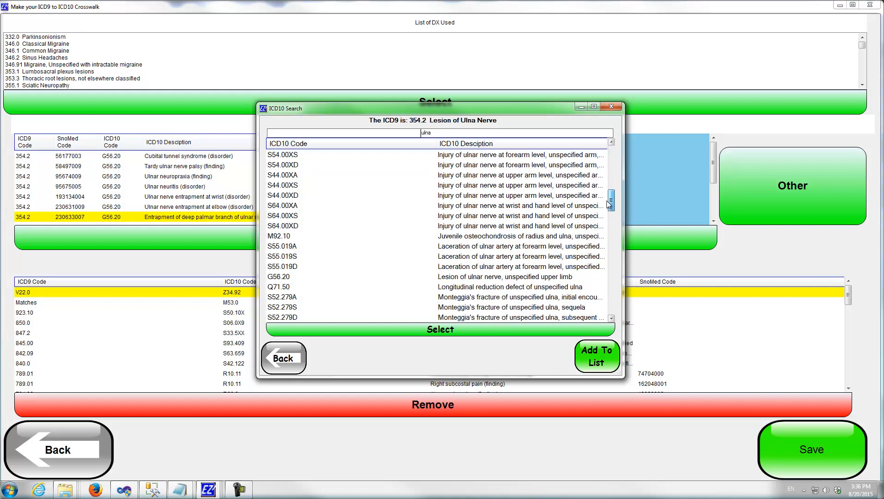
pyautogui.click(509, 207)
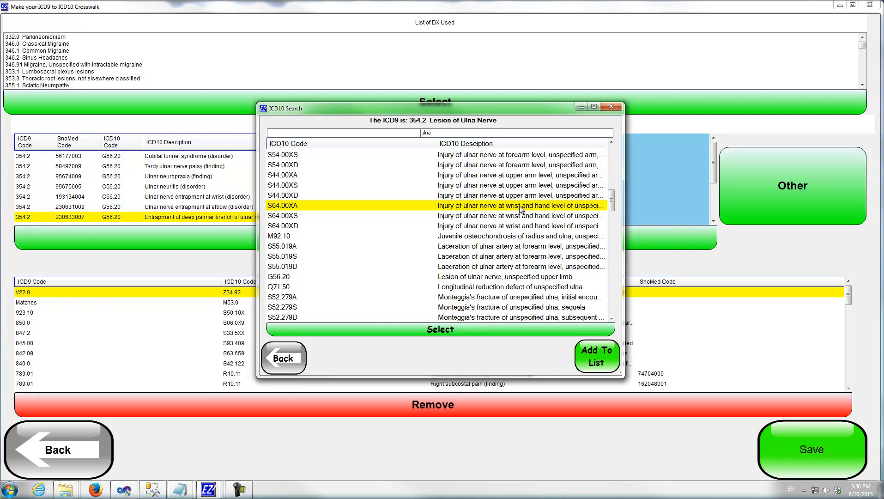
pyautogui.click(471, 330)
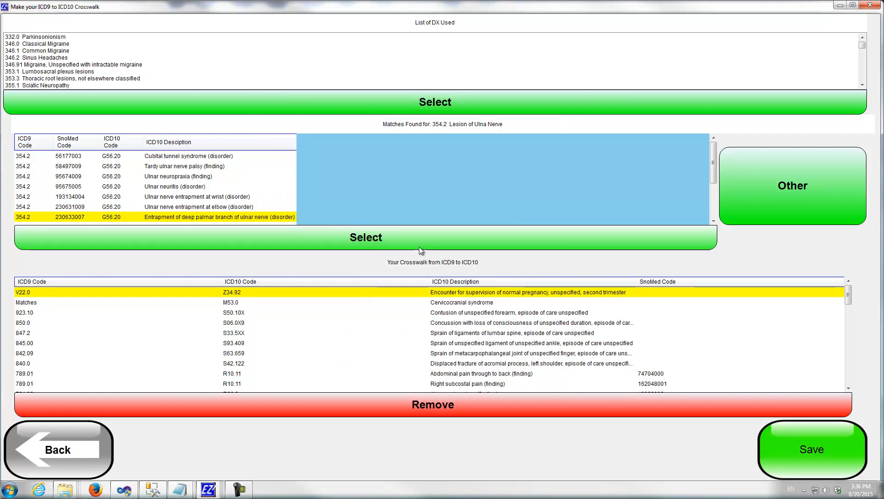
# Add a custom ICD10 code 000.000 with the description "test" to the ICD10 search list for 354.2.
pyautogui.click(785, 188)
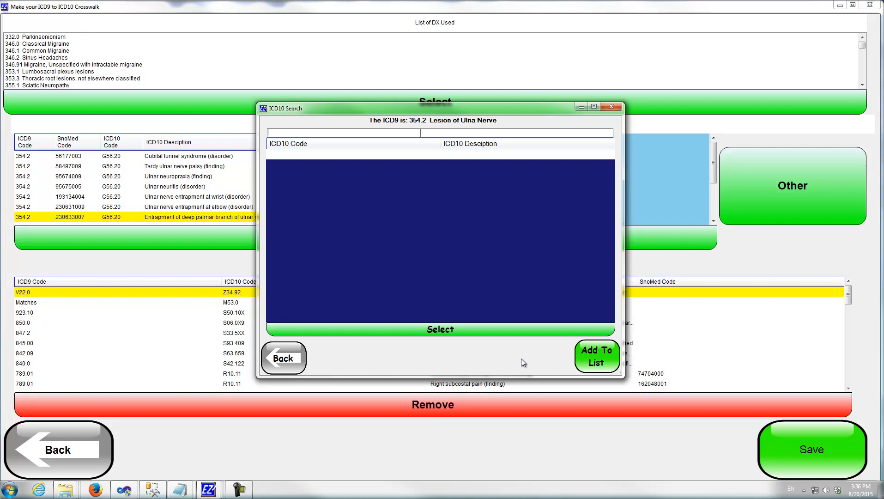
pyautogui.click(595, 362)
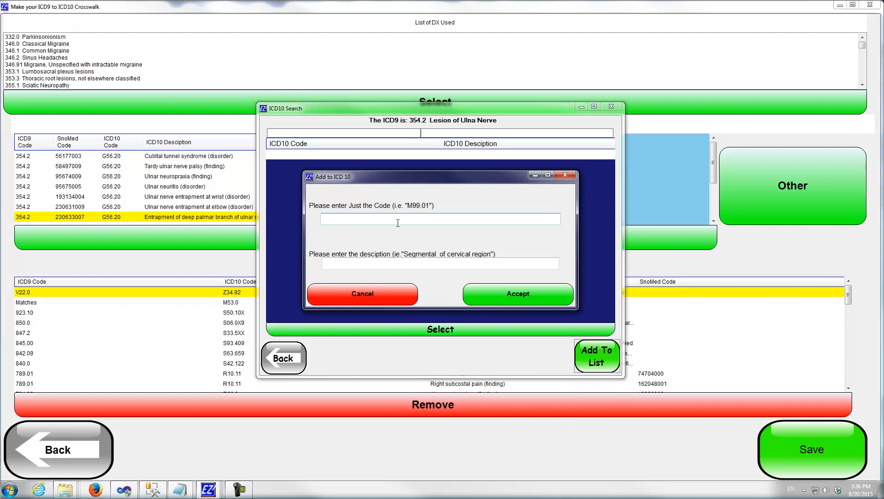
pyautogui.write('000.000')
pyautogui.click(353, 265)
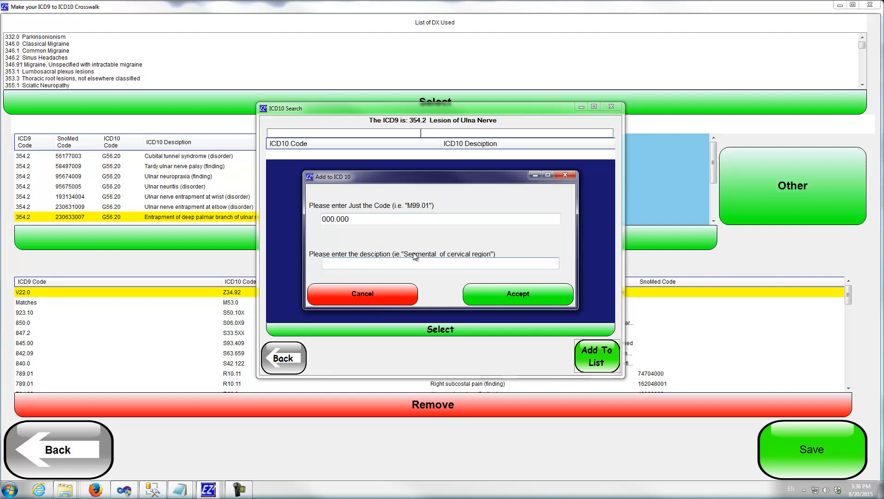
pyautogui.write('test5')
pyautogui.press('BackSpace')
pyautogui.click(509, 299)
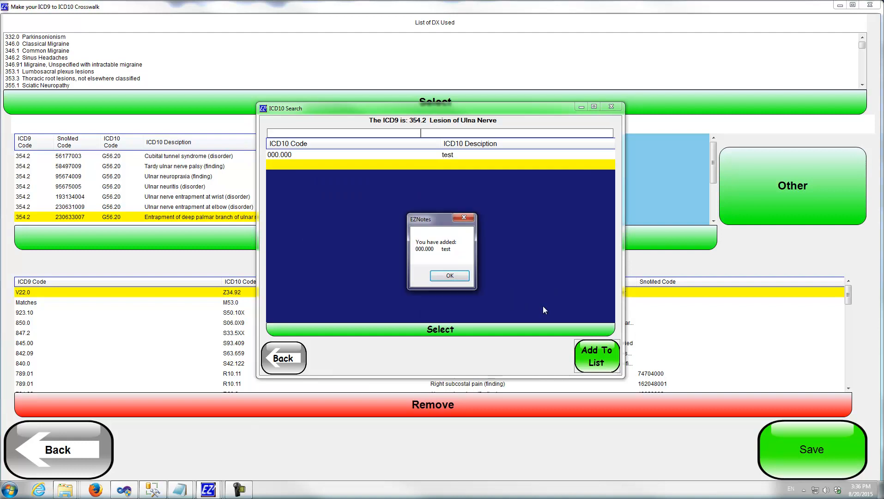
pyautogui.click(453, 276)
# Choose the custom code 000.000 test for 354.2 and save the crosswalk.
pyautogui.click(393, 151)
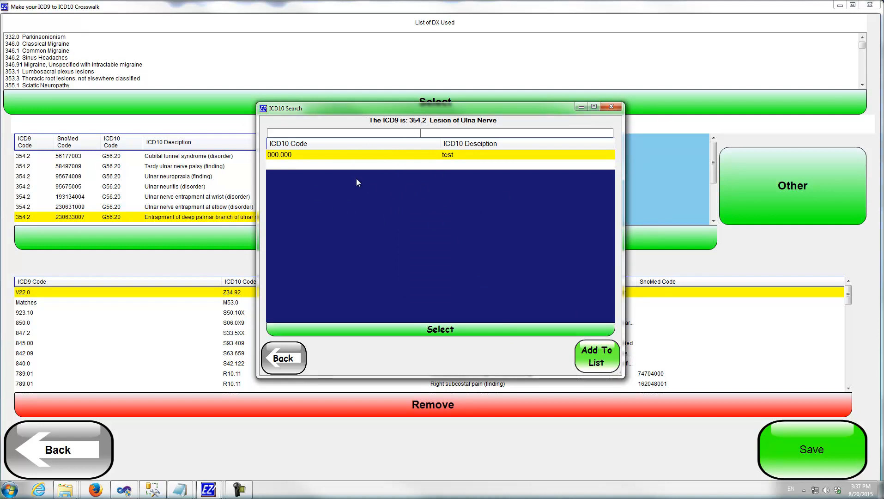
pyautogui.click(452, 335)
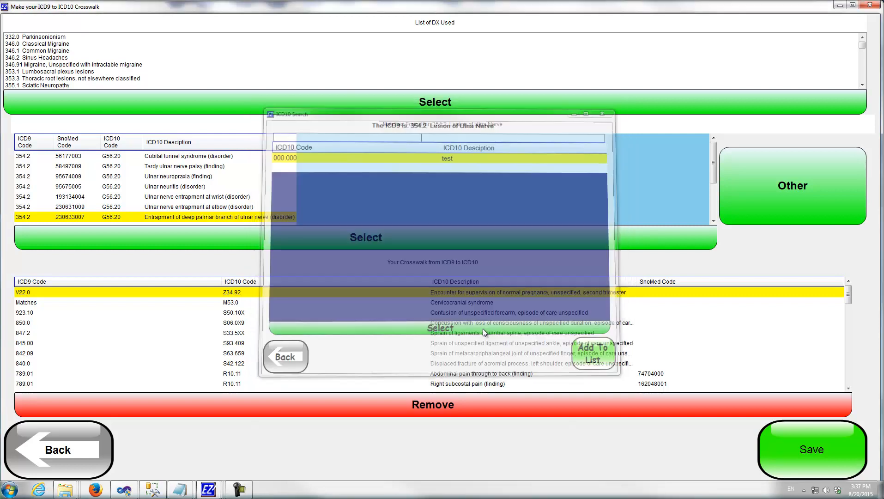
pyautogui.click(816, 453)
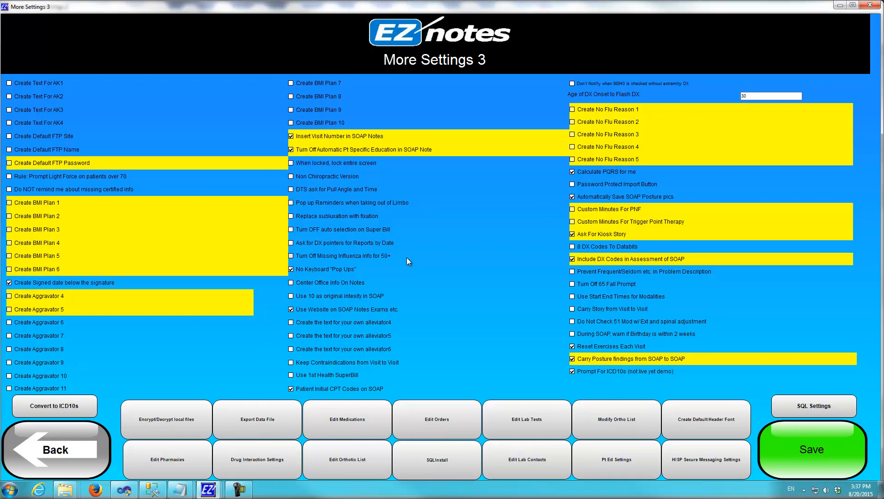
# Reopen the ICD10 conversion and recalculate the used ICD9 codes.
pyautogui.click(80, 406)
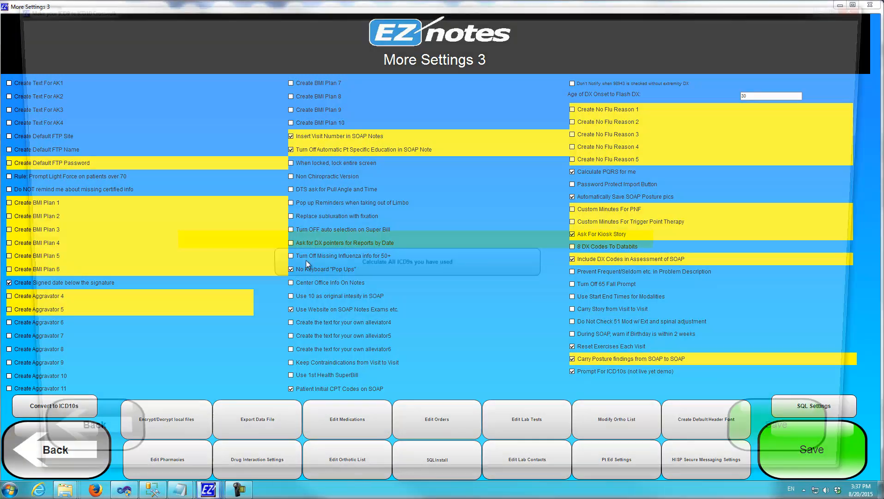
pyautogui.click(385, 274)
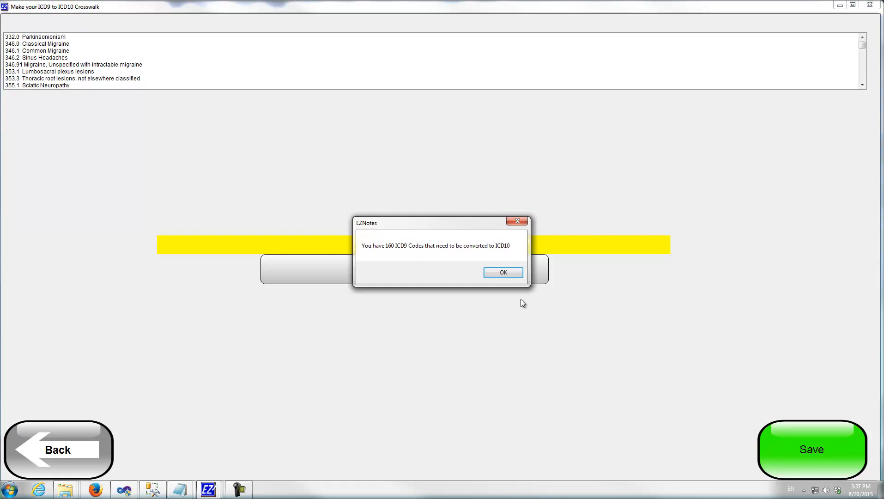
pyautogui.click(504, 273)
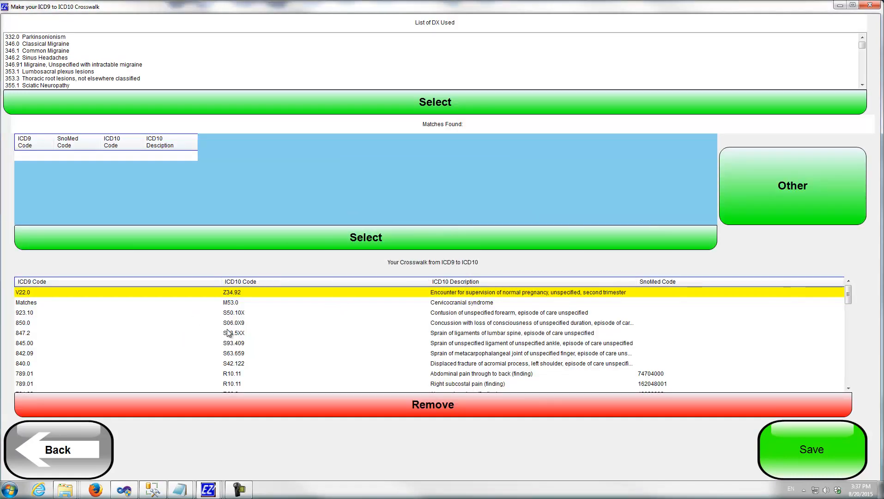
# Search the full ICD10 list for "accident" without picking an ICD9 diagnosis.
pyautogui.click(763, 187)
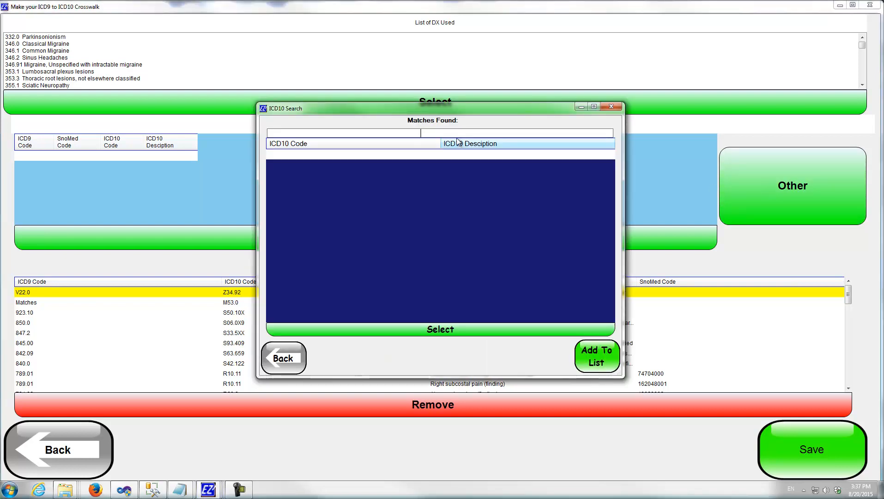
pyautogui.write('a')
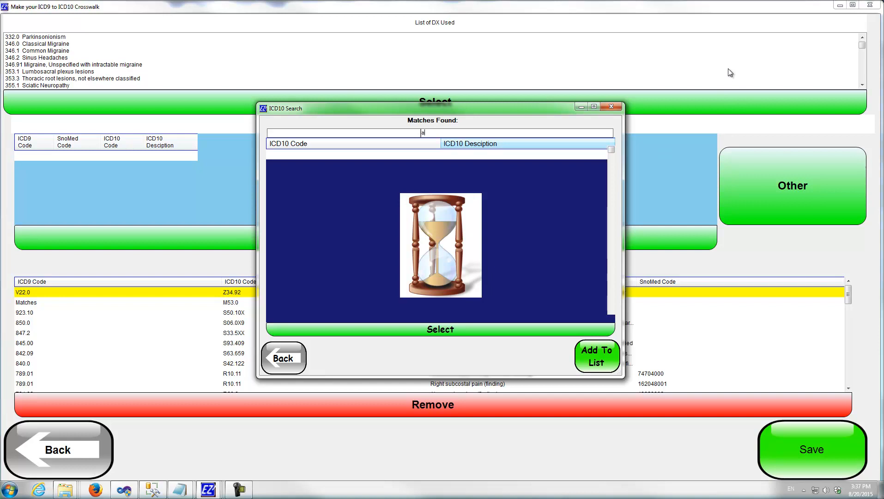
pyautogui.write('ccident')
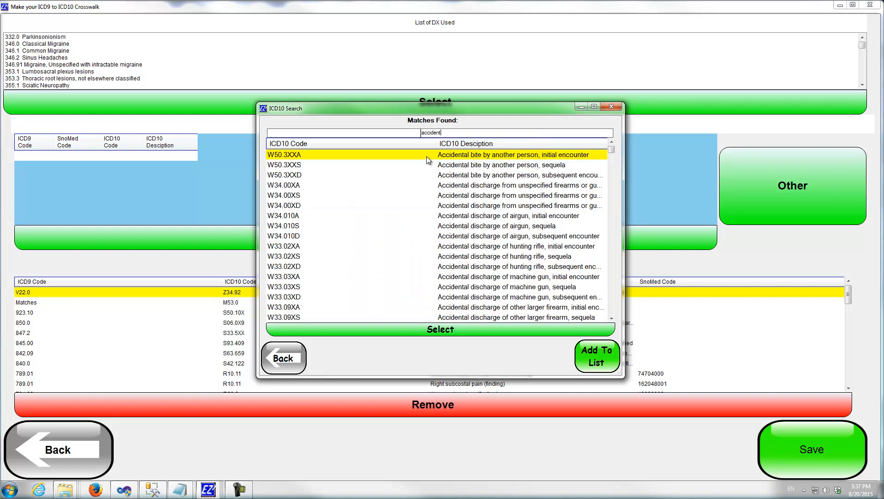
# Compare the W50.3XXA, W50.3XXS and W50.3XXD entries to see how initial encounter, sequela and subsequent encounter codes differ.
pyautogui.click(478, 167)
pyautogui.click(304, 155)
pyautogui.click(296, 166)
pyautogui.click(297, 176)
pyautogui.click(297, 165)
pyautogui.click(296, 154)
pyautogui.click(291, 164)
pyautogui.click(295, 176)
pyautogui.click(299, 165)
pyautogui.click(296, 156)
pyautogui.click(294, 165)
pyautogui.click(295, 175)
pyautogui.click(300, 165)
pyautogui.click(297, 155)
pyautogui.click(297, 165)
pyautogui.click(296, 175)
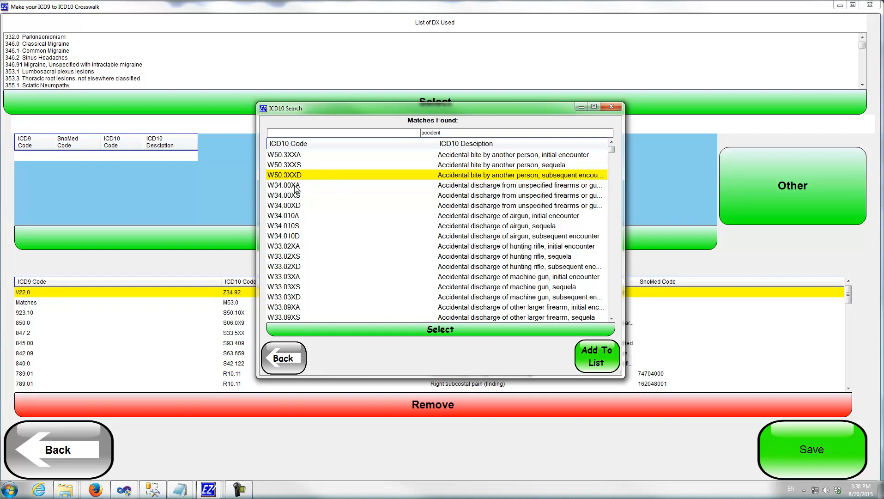
pyautogui.click(302, 167)
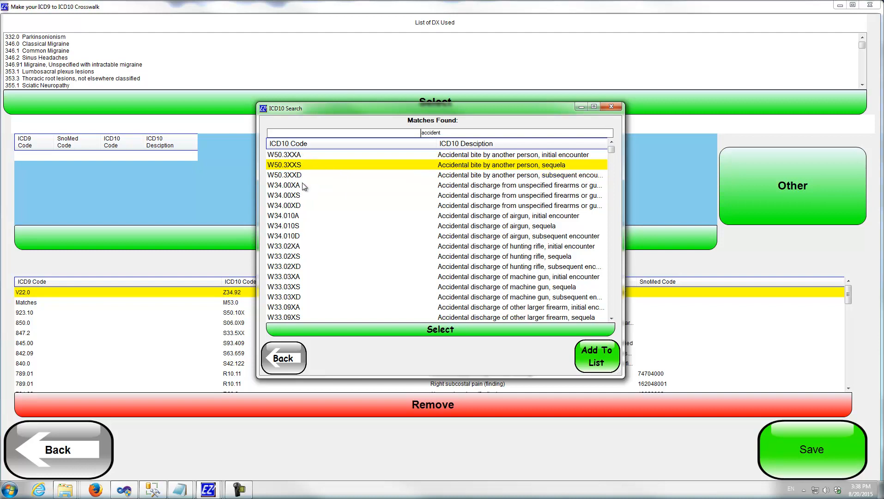
pyautogui.click(300, 156)
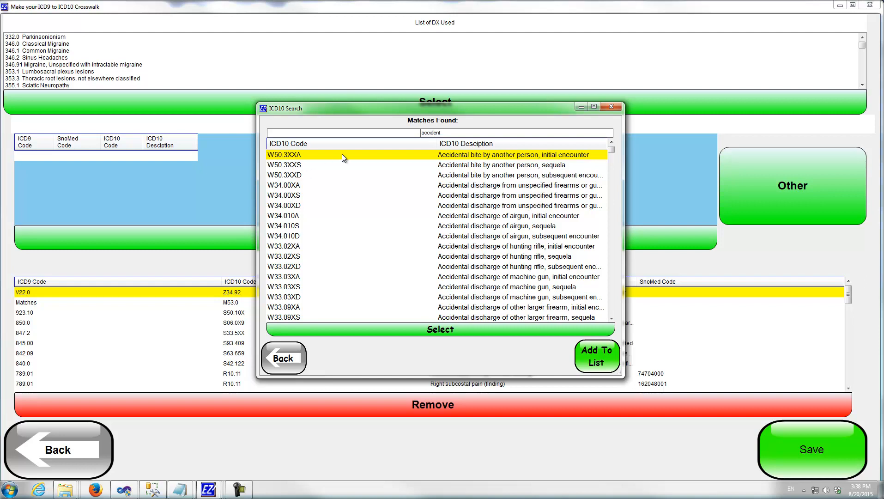
pyautogui.click(301, 176)
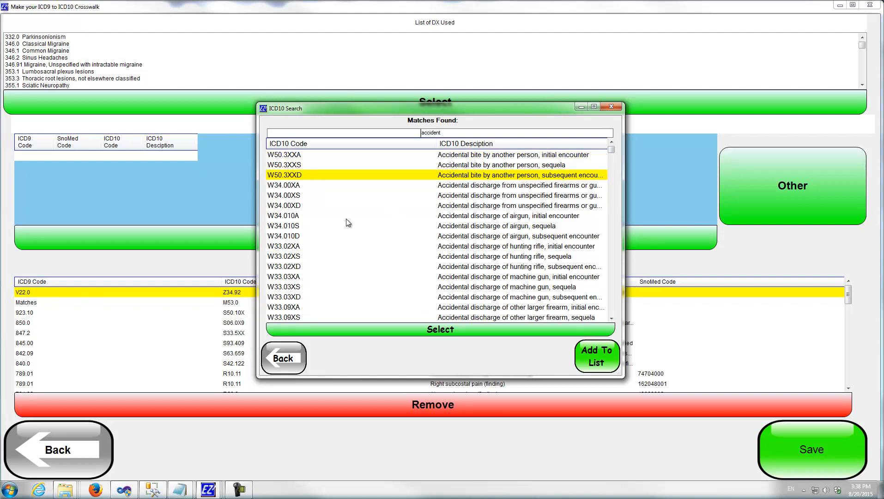
pyautogui.click(300, 165)
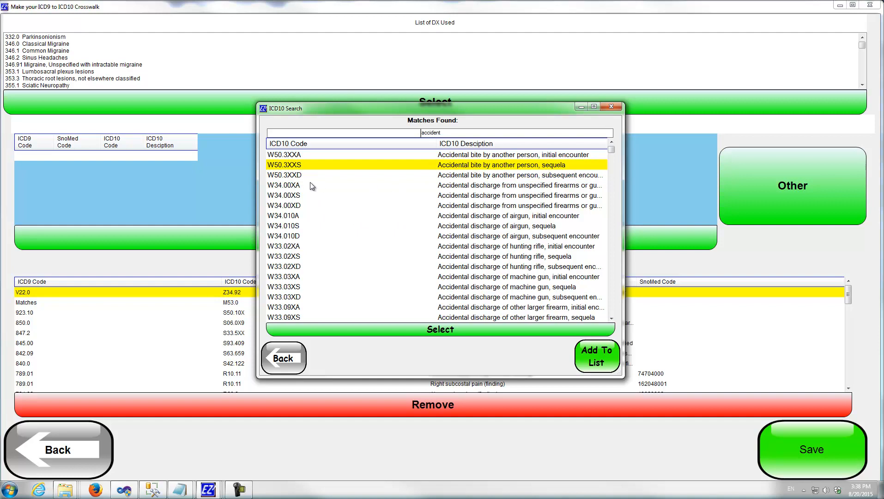
pyautogui.click(299, 156)
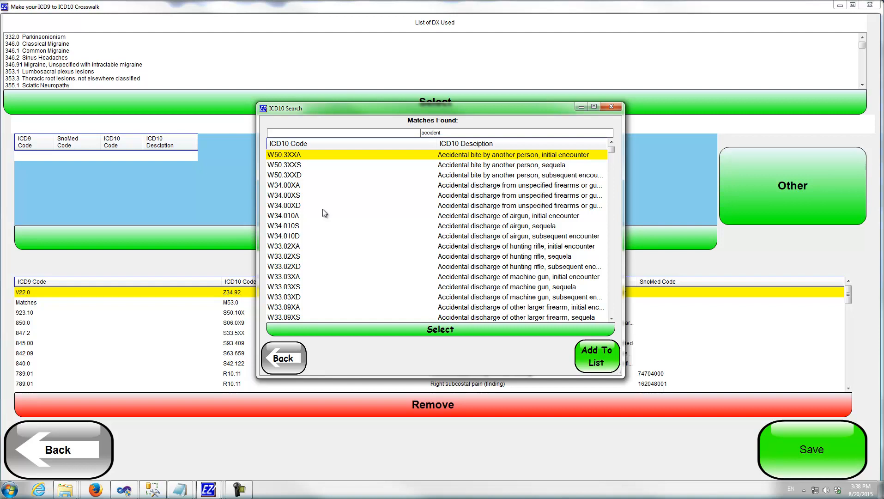
# Choose W50.3XXA, accidental bite by another person, initial encounter, and leave the crosswalk without saving.
pyautogui.click(354, 330)
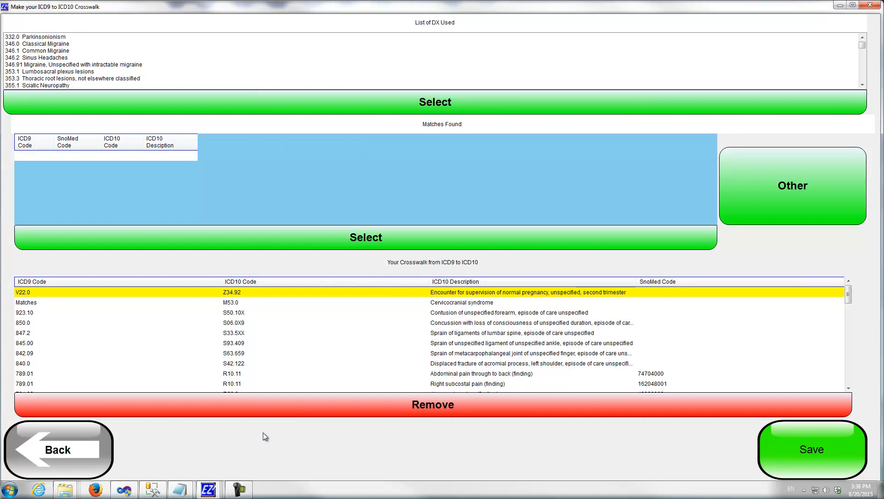
pyautogui.click(69, 455)
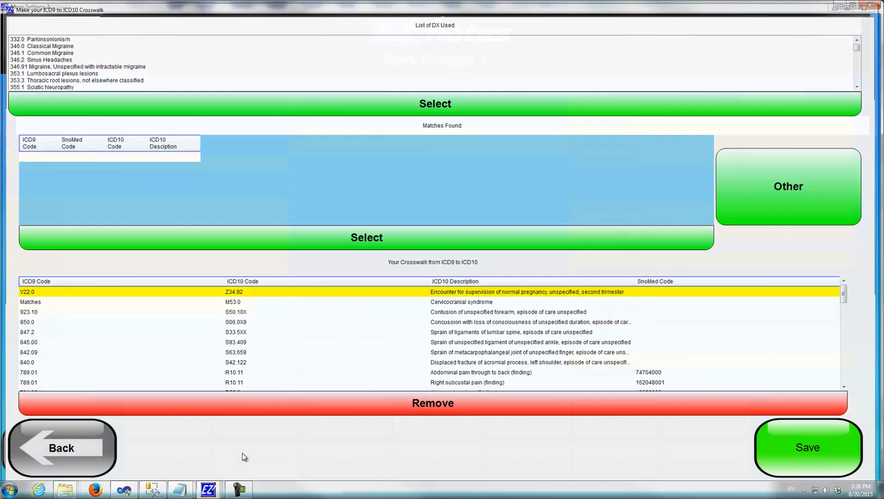
pyautogui.click(73, 452)
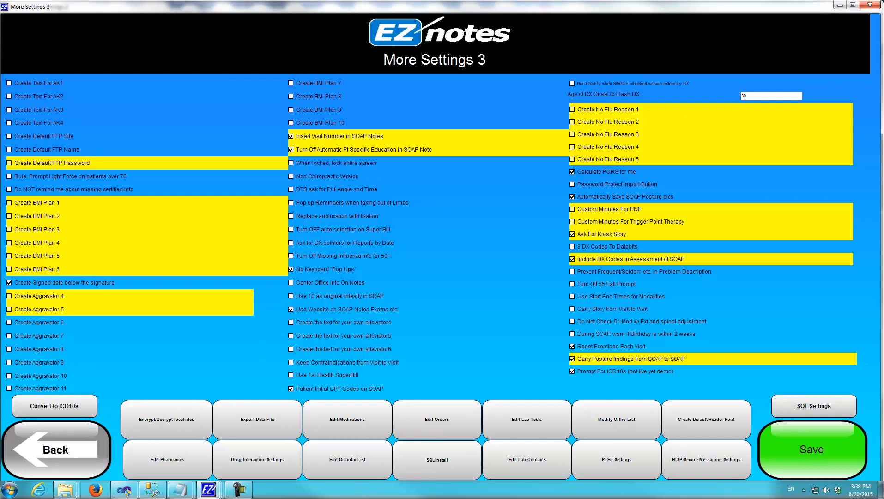